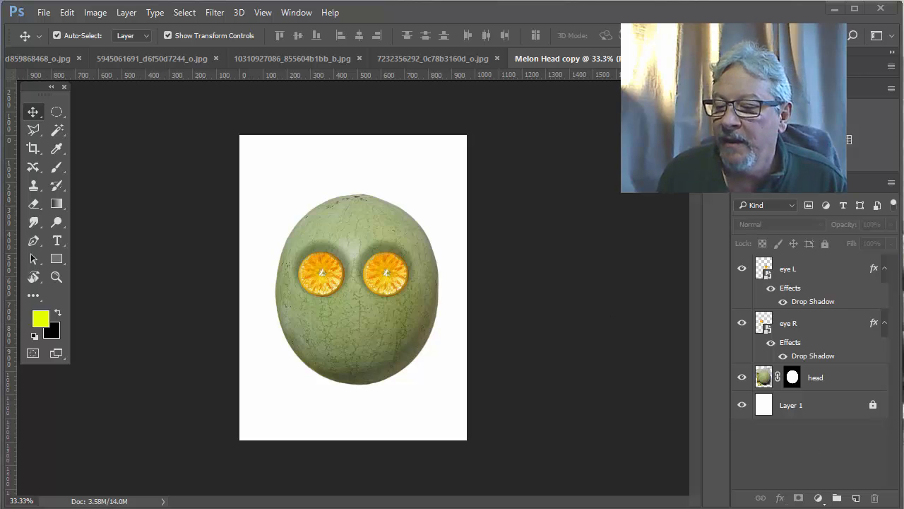
pyautogui.click(695, 58)
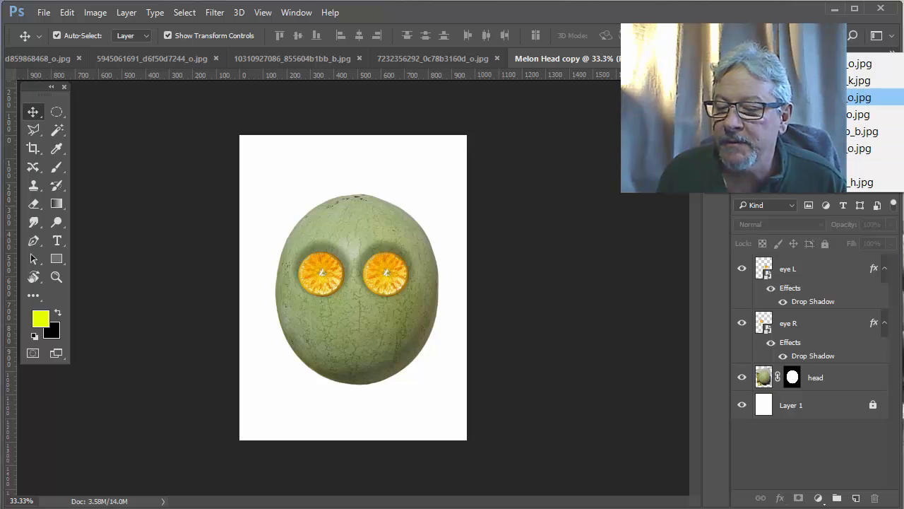
pyautogui.click(869, 97)
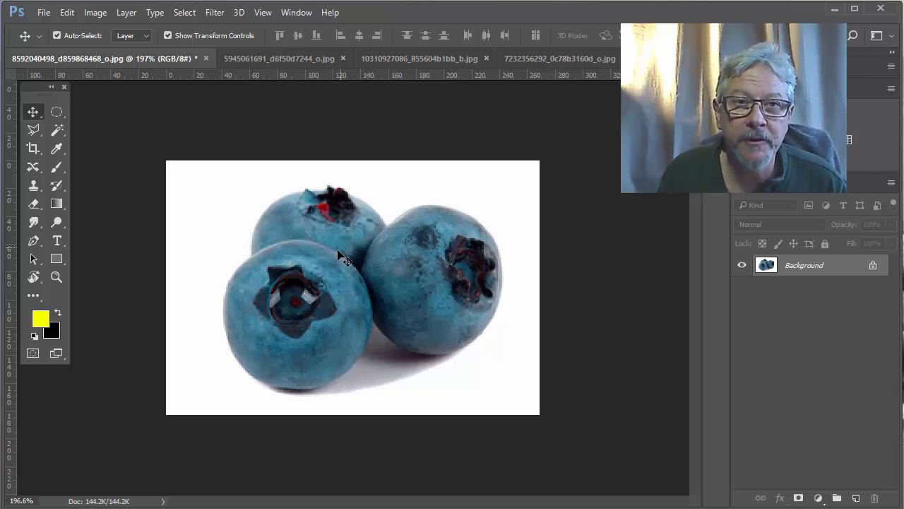
pyautogui.press('m')
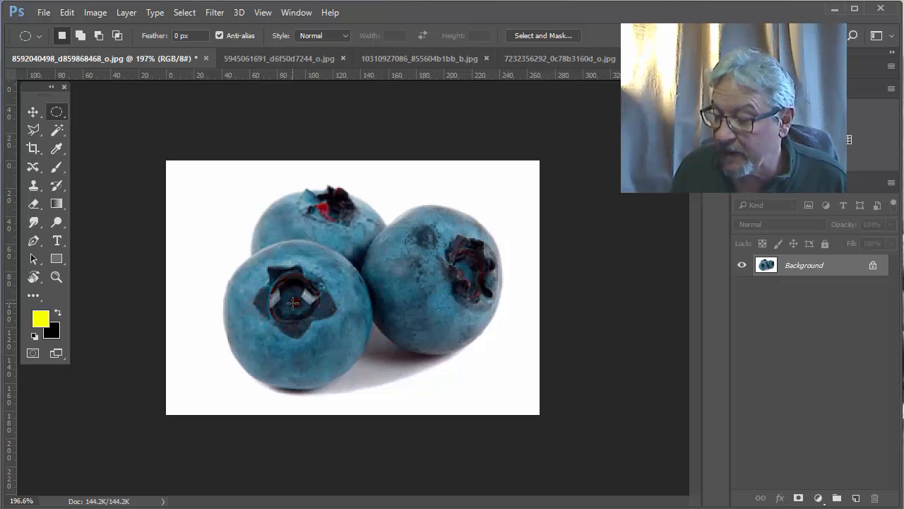
pyautogui.moveTo(293, 303); pyautogui.dragTo(364, 379)
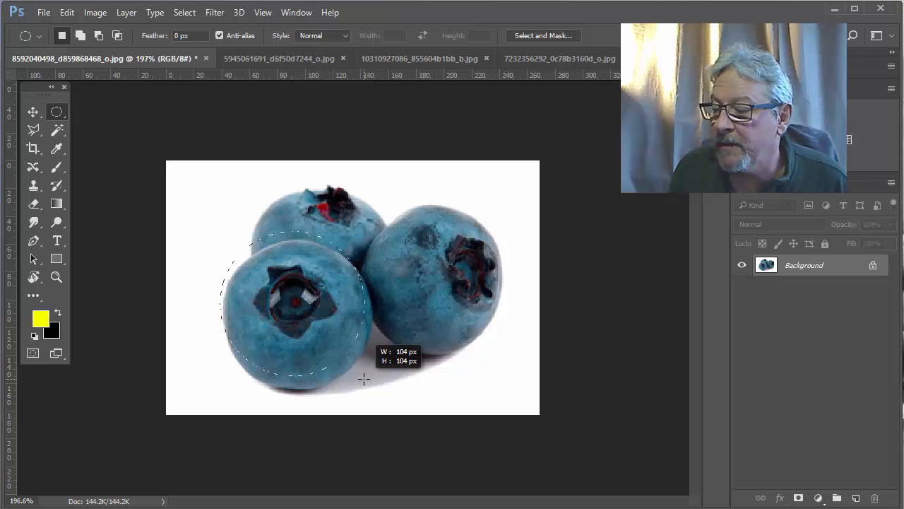
pyautogui.moveTo(364, 380); pyautogui.dragTo(363, 378)
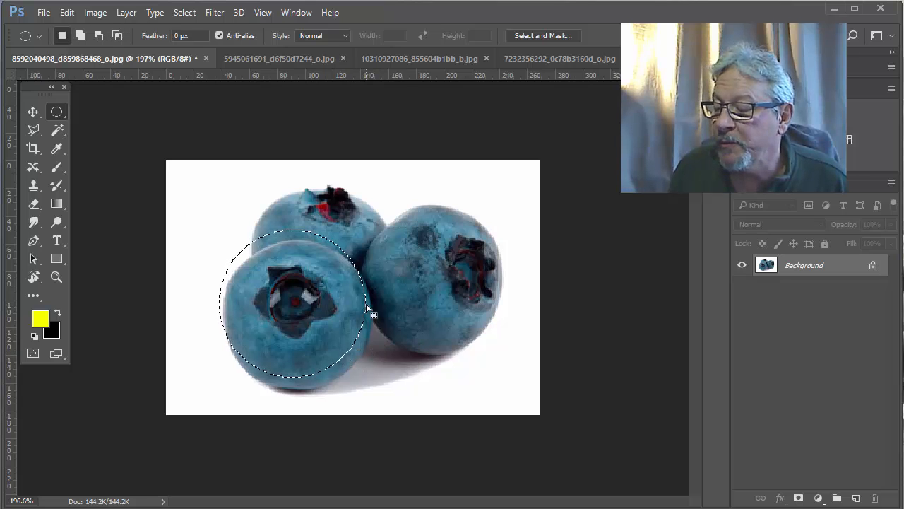
pyautogui.moveTo(312, 276); pyautogui.dragTo(321, 286)
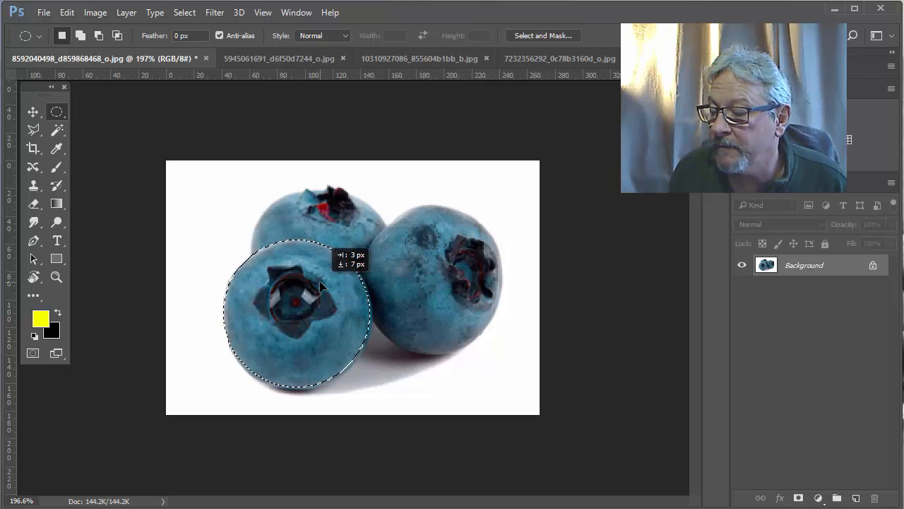
pyautogui.moveTo(322, 285); pyautogui.dragTo(322, 286)
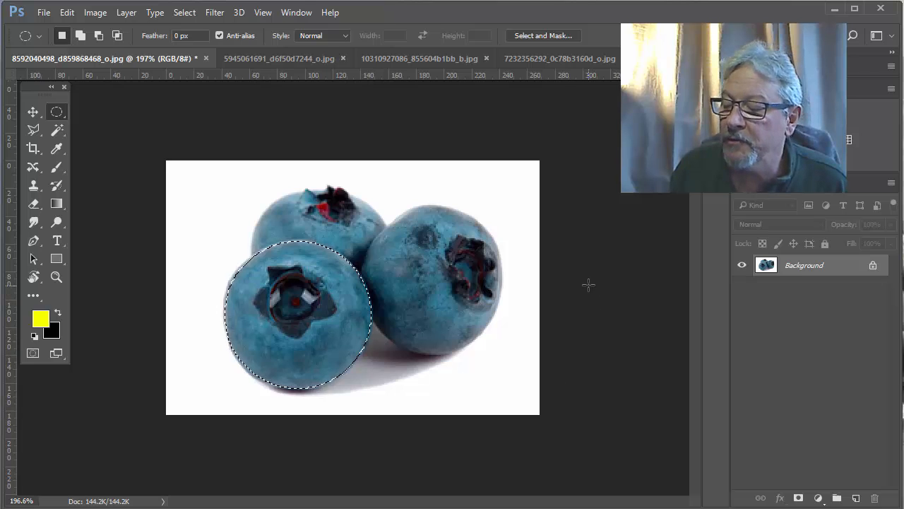
# Step: Refine the blueberry selection with Select and Mask, using Shift Edge -78% and Feather 0.3 px
pyautogui.click(551, 35)
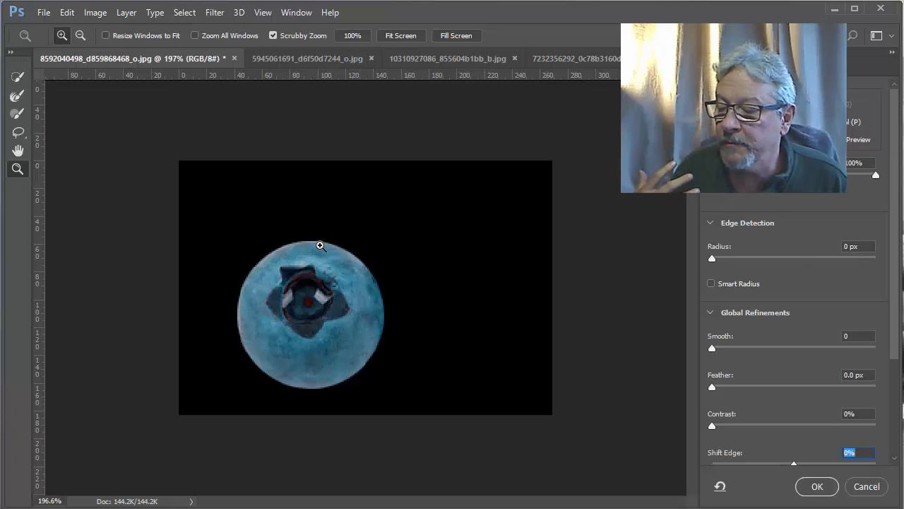
pyautogui.moveTo(320, 245); pyautogui.dragTo(284, 250)
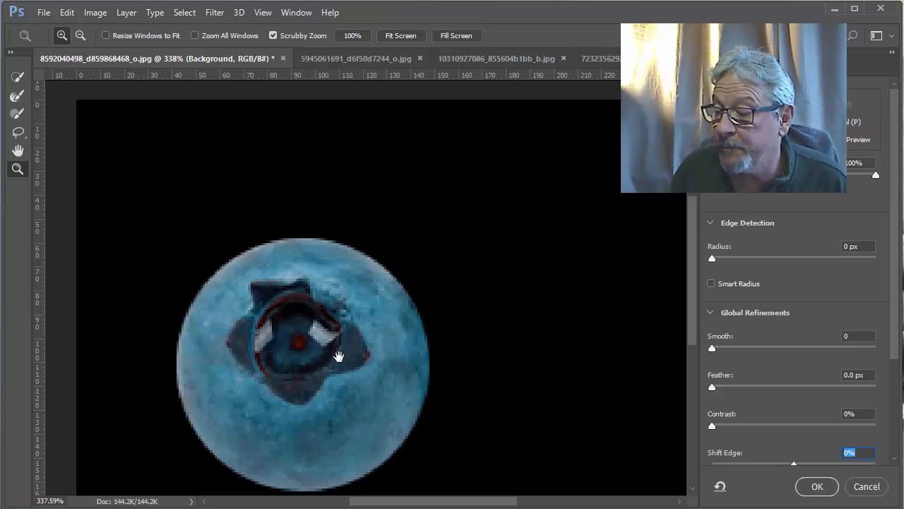
pyautogui.moveTo(338, 356); pyautogui.dragTo(402, 304)
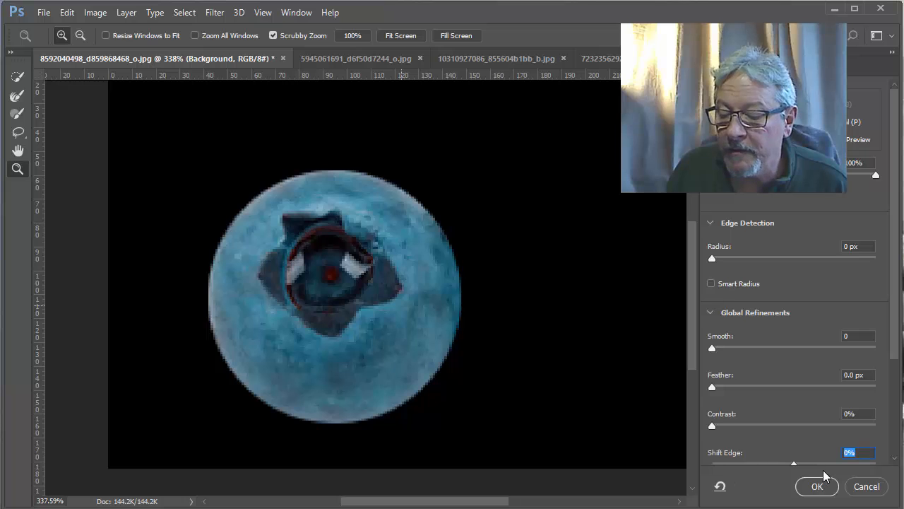
pyautogui.moveTo(793, 462); pyautogui.dragTo(730, 472)
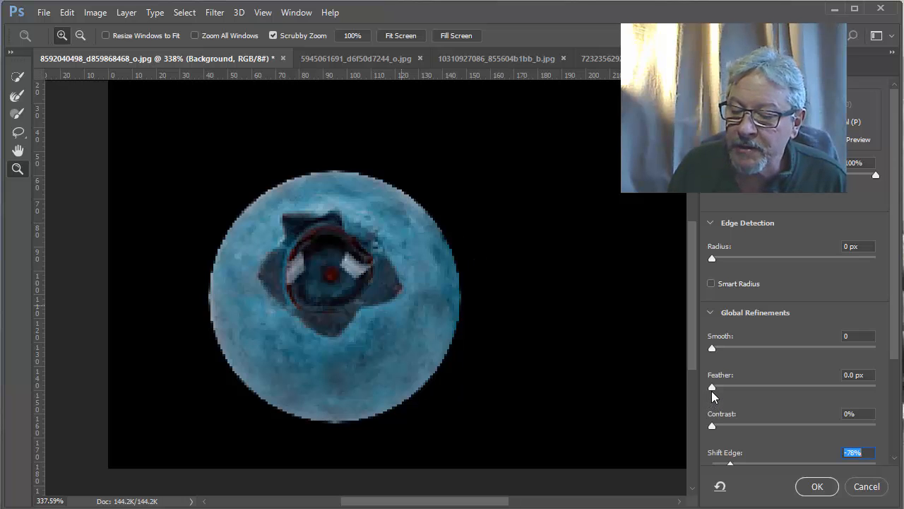
pyautogui.moveTo(714, 388); pyautogui.dragTo(715, 389)
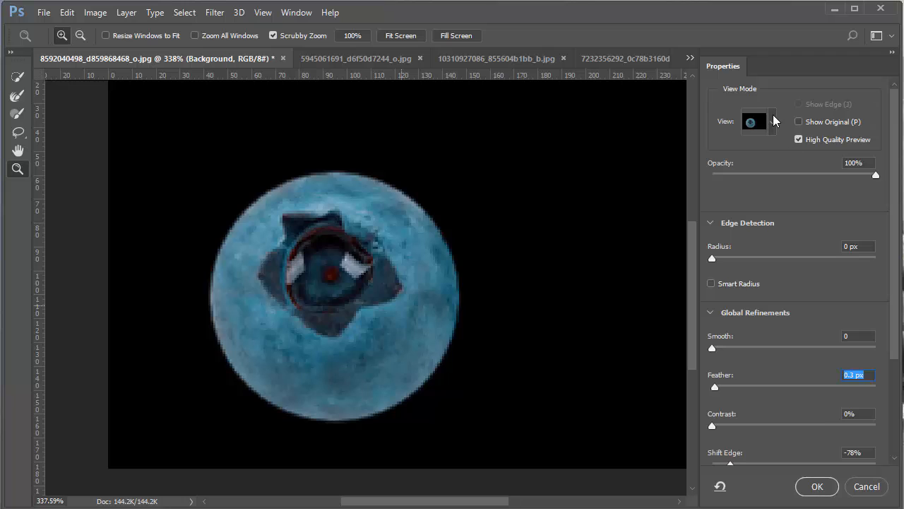
pyautogui.click(772, 121)
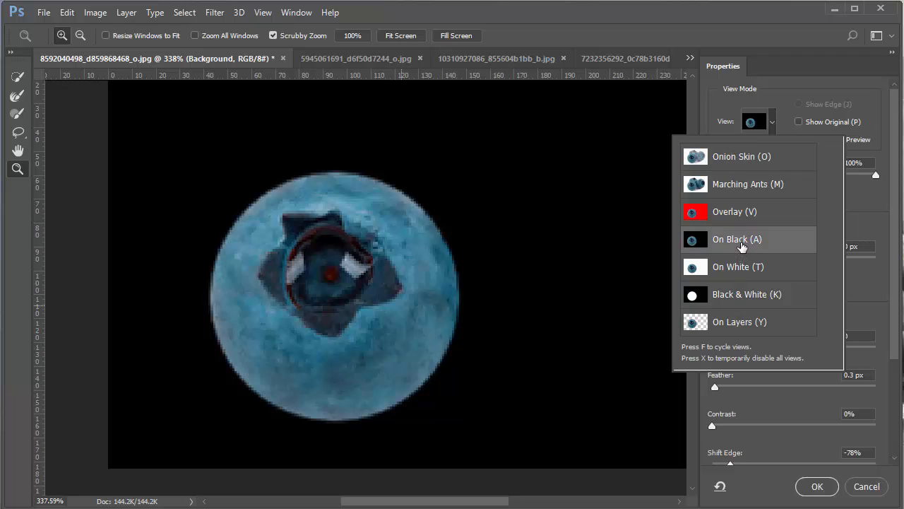
pyautogui.click(850, 86)
pyautogui.click(820, 486)
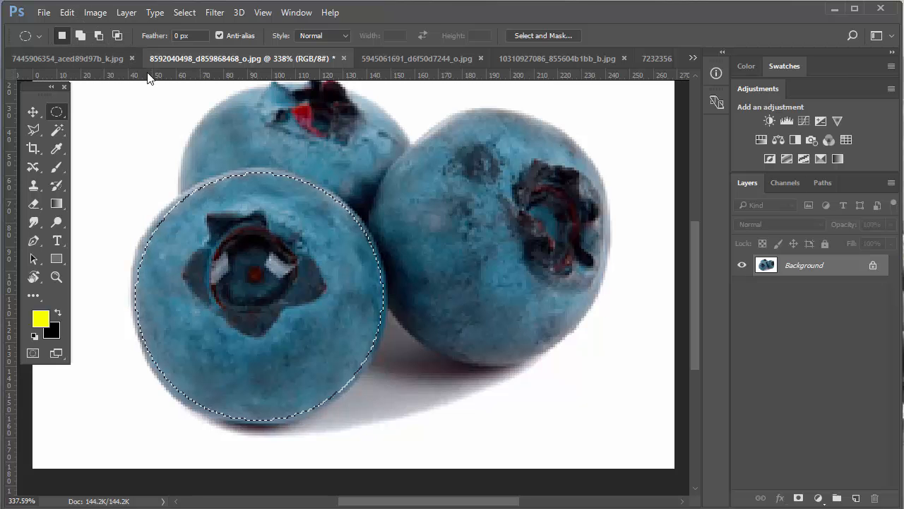
# Step: Copy the selected blueberry and paste it into the Melon Head copy document
pyautogui.click(65, 13)
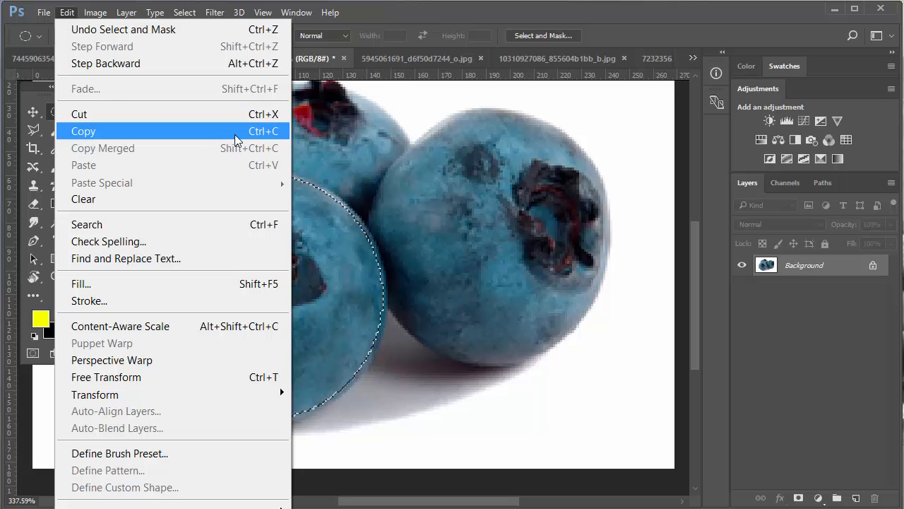
pyautogui.click(123, 134)
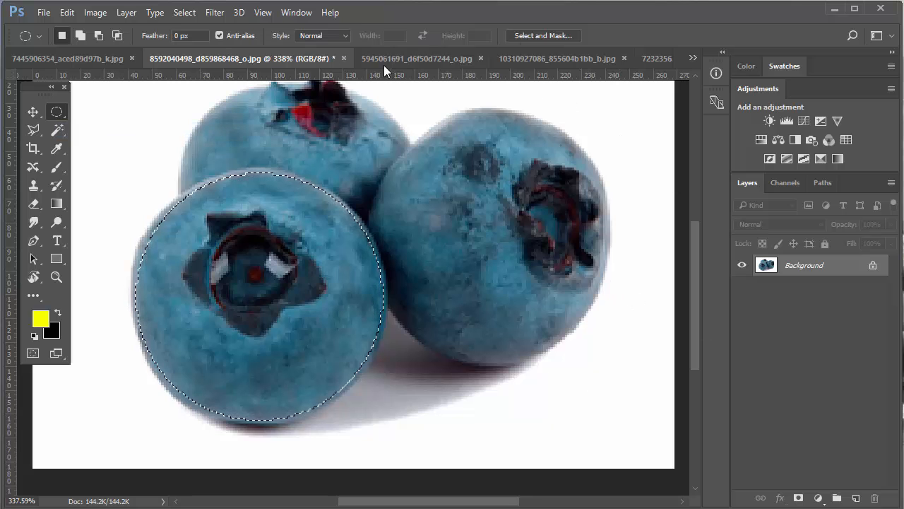
pyautogui.click(693, 58)
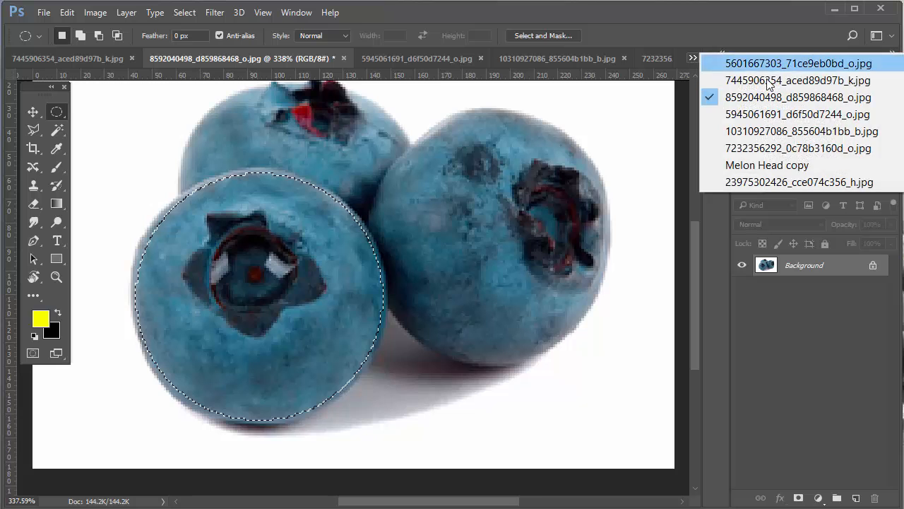
pyautogui.click(799, 165)
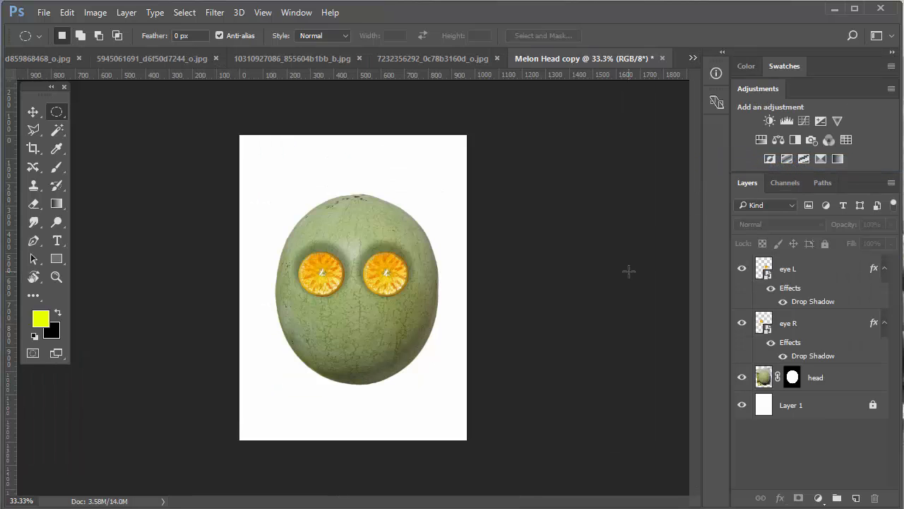
pyautogui.hotkey('ctrl', 'v')
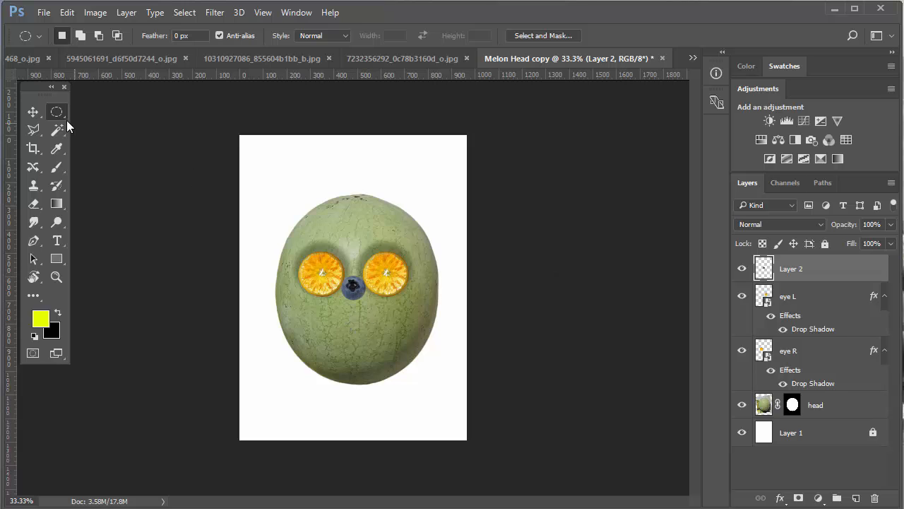
# Step: Move the pasted blueberry onto the center of the left orange-slice eye and rename its layer iris
pyautogui.click(32, 112)
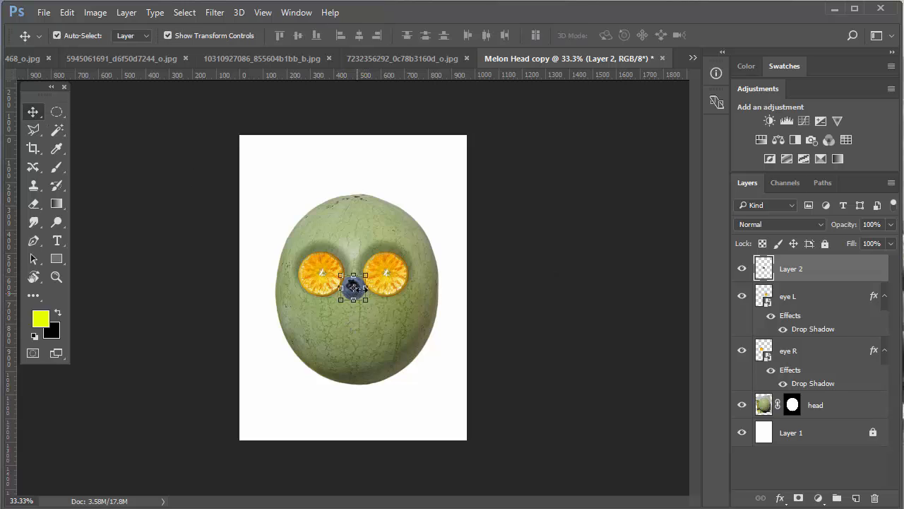
pyautogui.scroll(1, 372, 289)
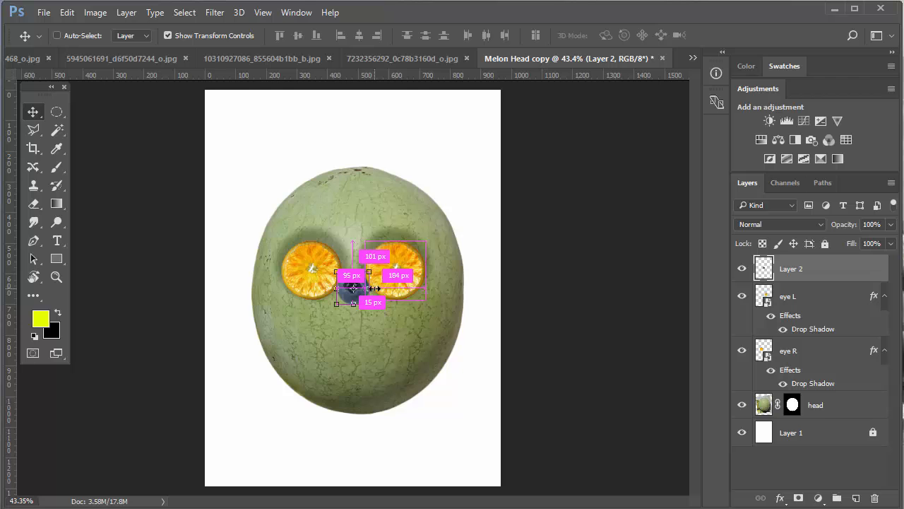
pyautogui.scroll(2, 373, 288)
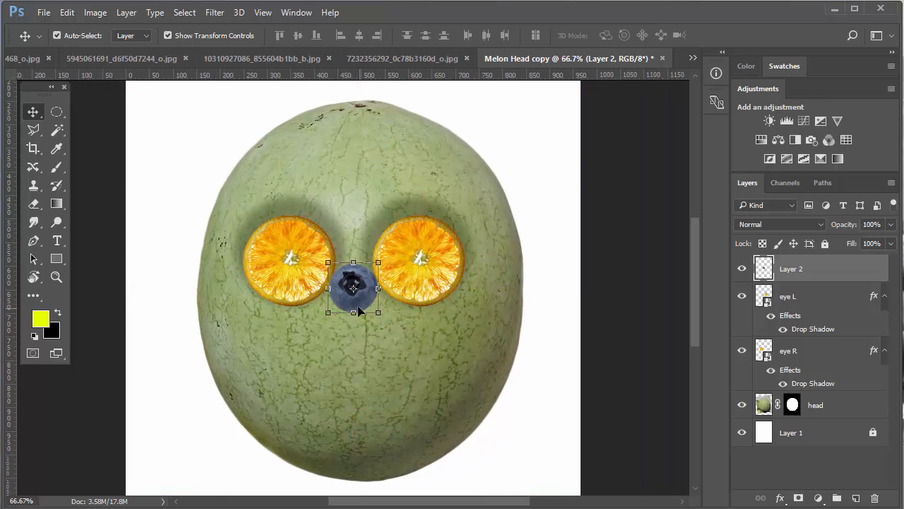
pyautogui.moveTo(366, 302); pyautogui.dragTo(299, 274)
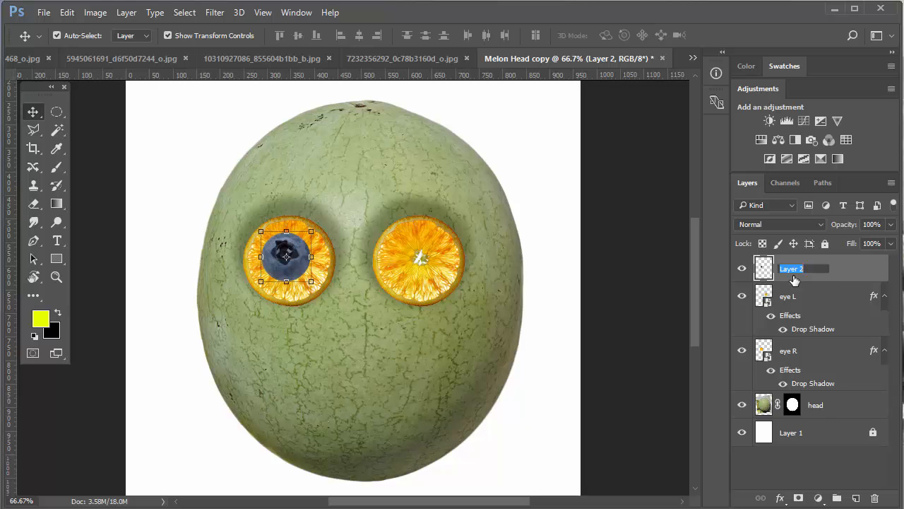
pyautogui.press('BackSpace')
pyautogui.press('Return')
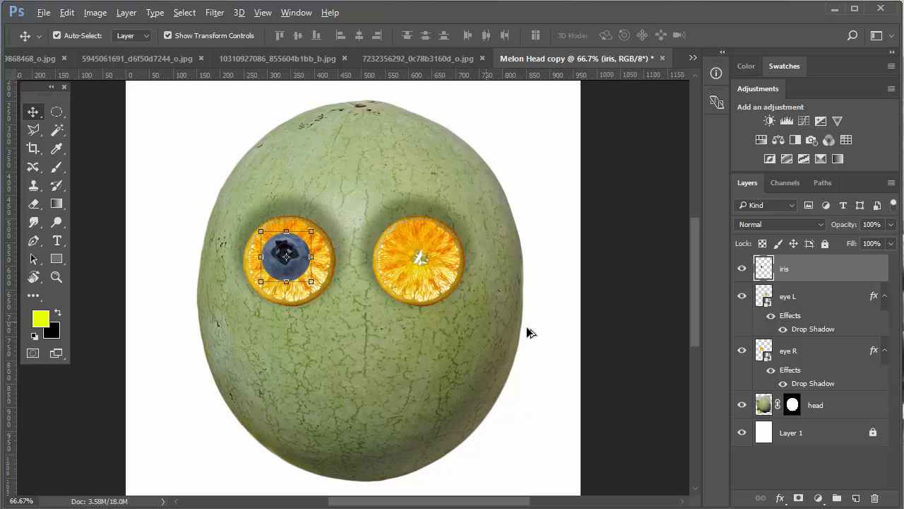
# Step: Duplicate the iris blueberry horizontally onto the right orange-slice eye, keeping it level with the original
pyautogui.press('alt')
pyautogui.moveTo(296, 277); pyautogui.dragTo(422, 296)
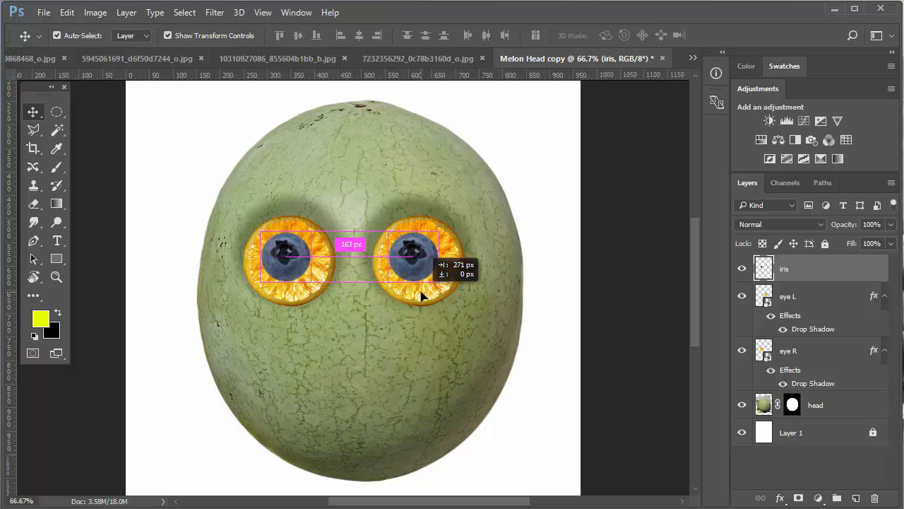
pyautogui.moveTo(420, 292)
pyautogui.mouseDown()
pyautogui.moveTo(426, 287)
pyautogui.moveTo(413, 287)
pyautogui.moveTo(420, 293)
pyautogui.mouseUp()
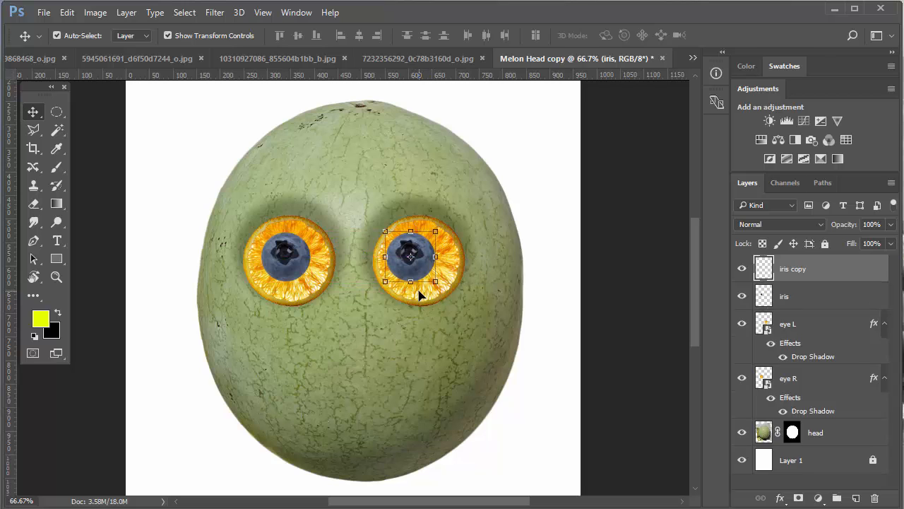
pyautogui.click(666, 231)
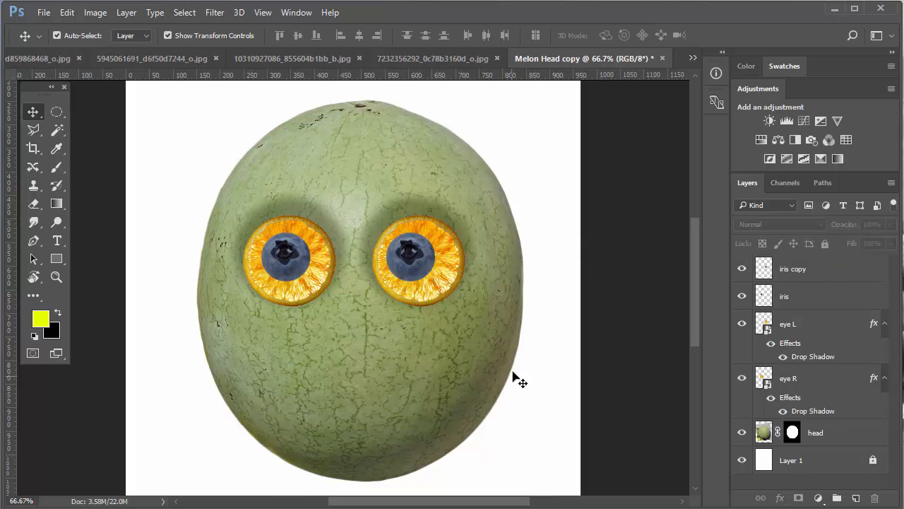
# Step: Nudge the iris copy slightly to the right within the right orange-slice eye and deselect it
pyautogui.click(429, 270)
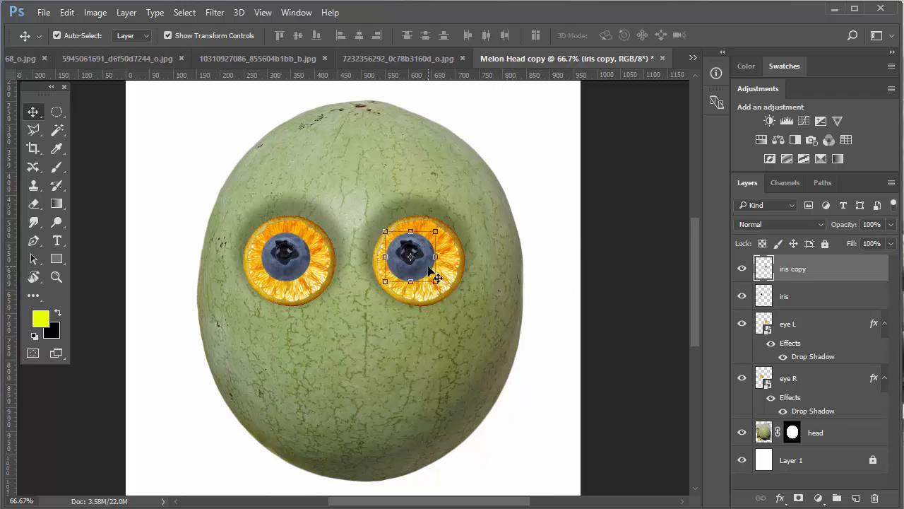
pyautogui.press('Right')
pyautogui.press('Right')
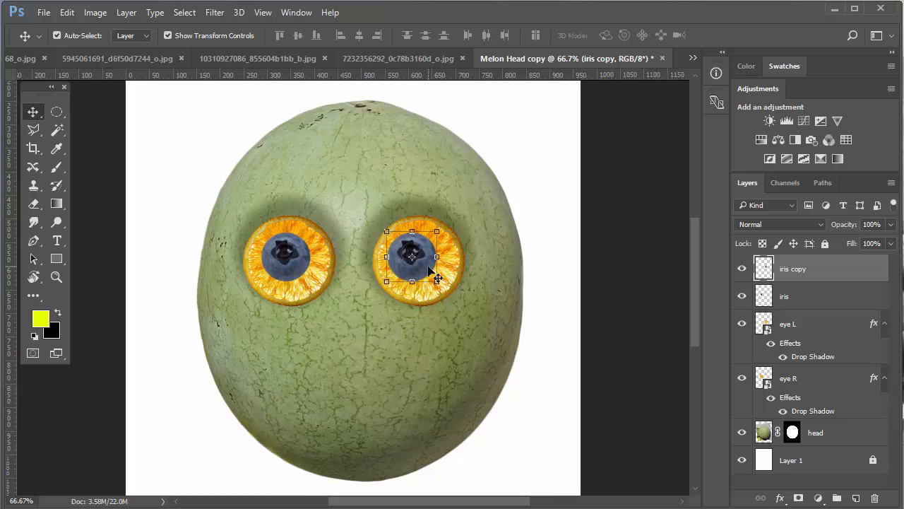
pyautogui.press('Left')
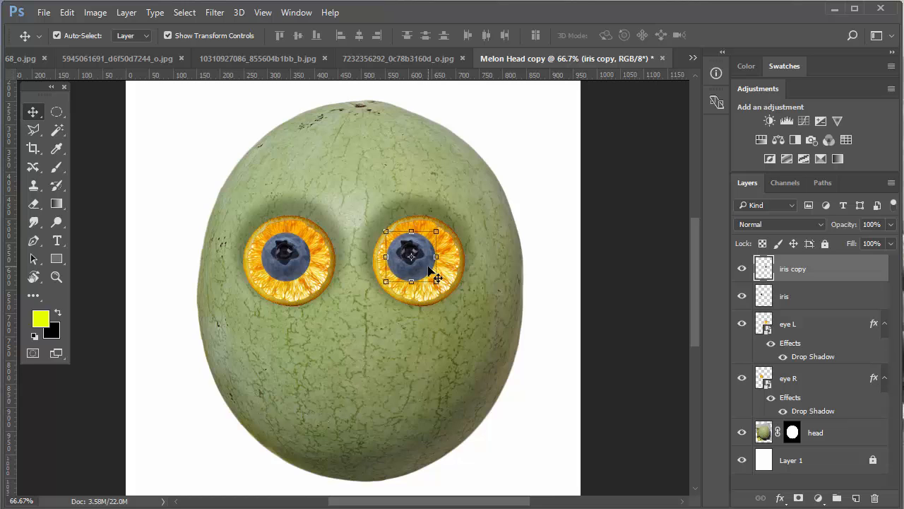
pyautogui.click(617, 212)
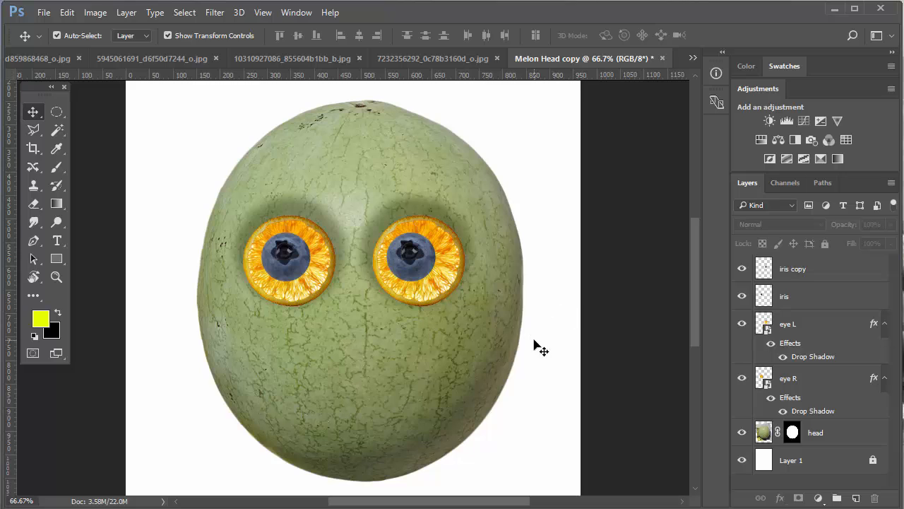